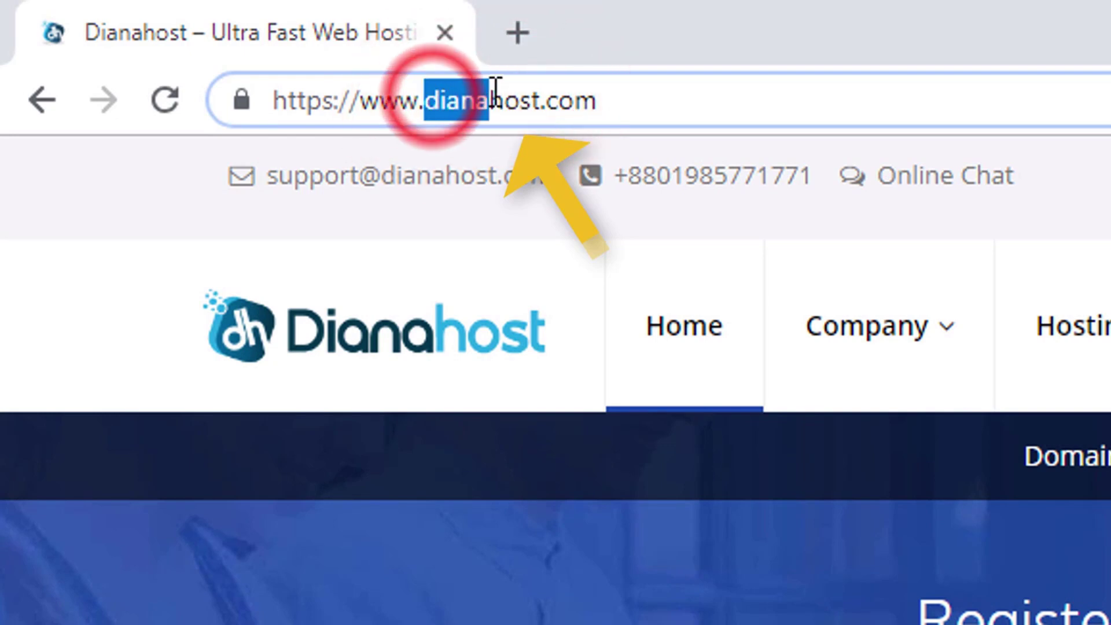
# Step: Search for the domain name TechnoShohor with the .com extension
pyautogui.click(543, 93)
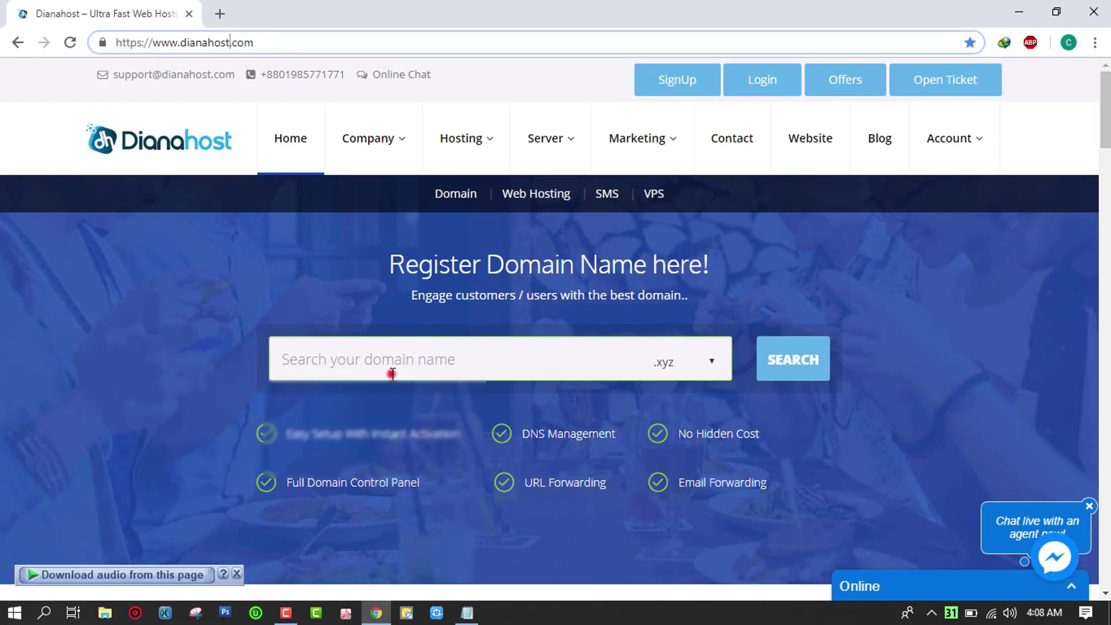
pyautogui.click(389, 373)
pyautogui.click(329, 282)
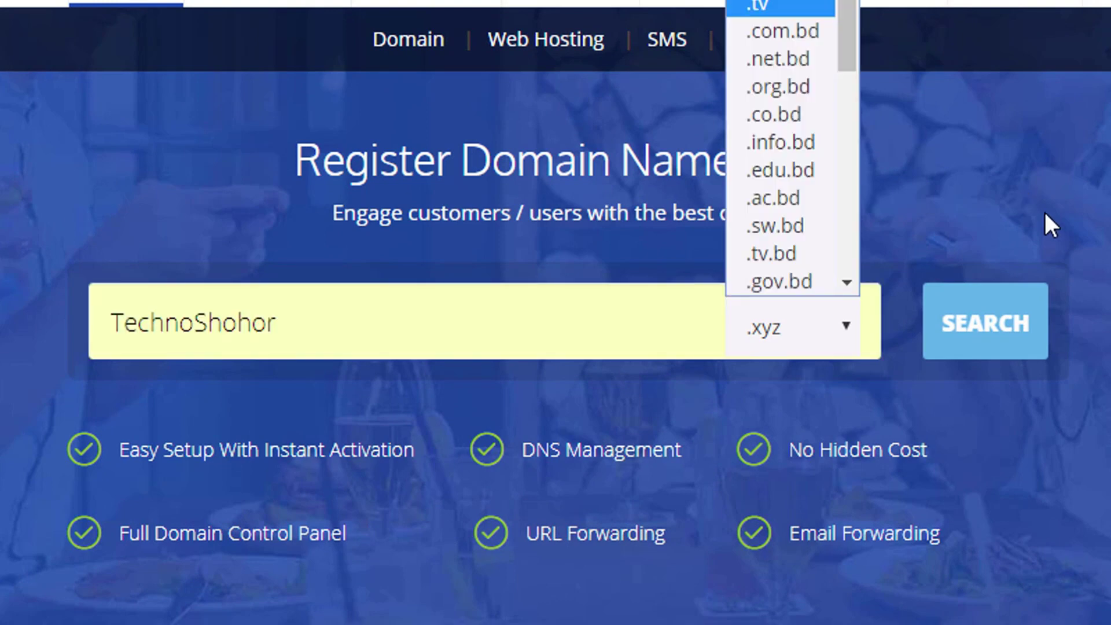
pyautogui.click(1050, 222)
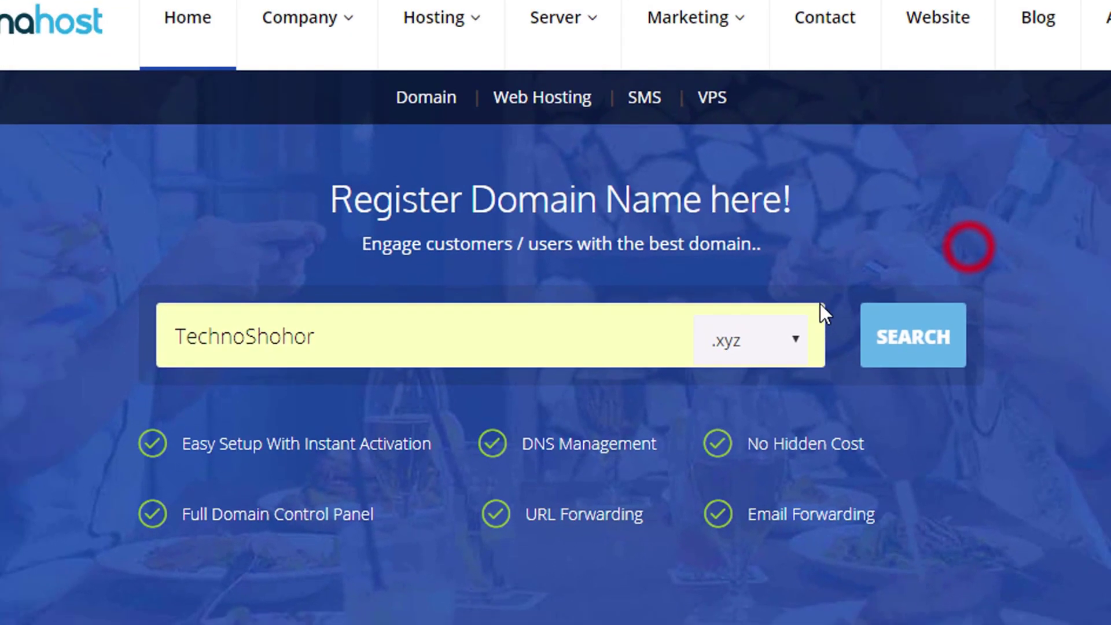
pyautogui.click(852, 327)
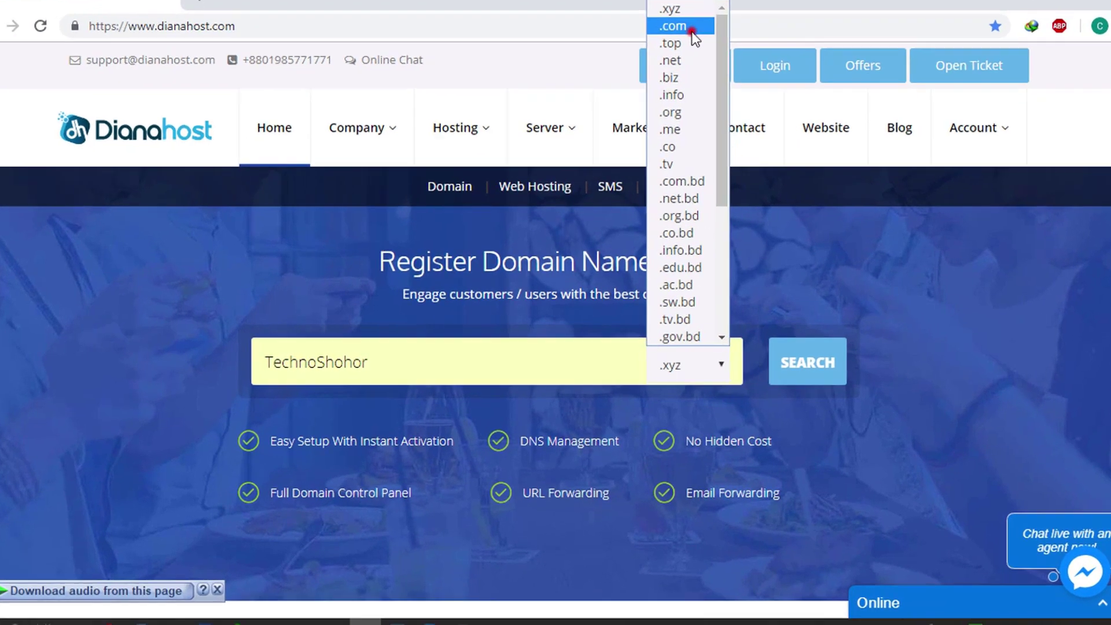
pyautogui.click(674, 43)
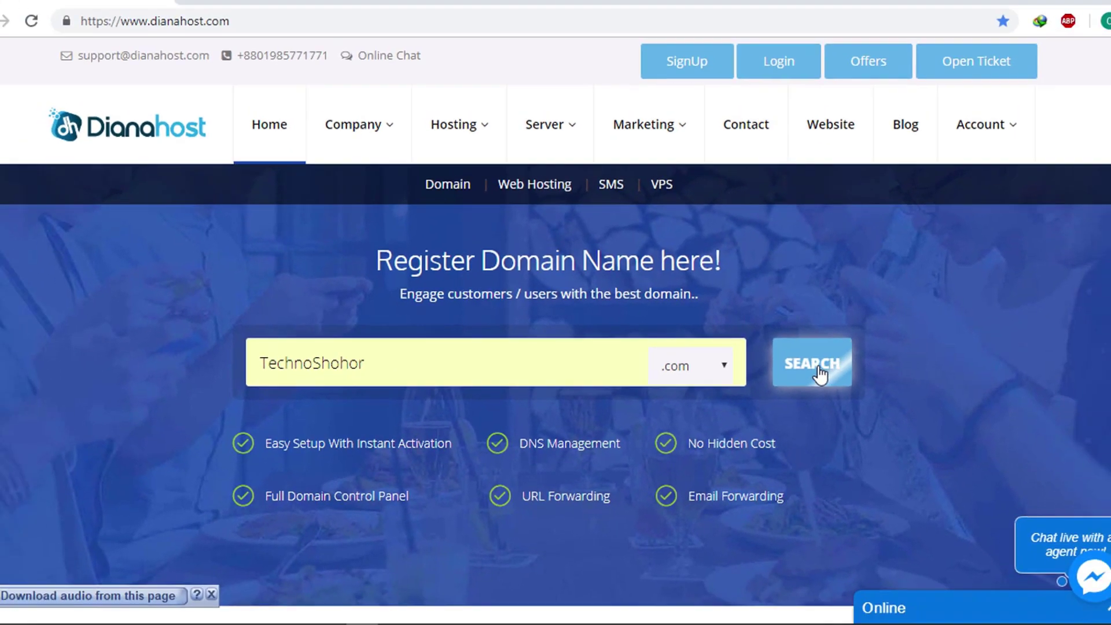
pyautogui.click(819, 373)
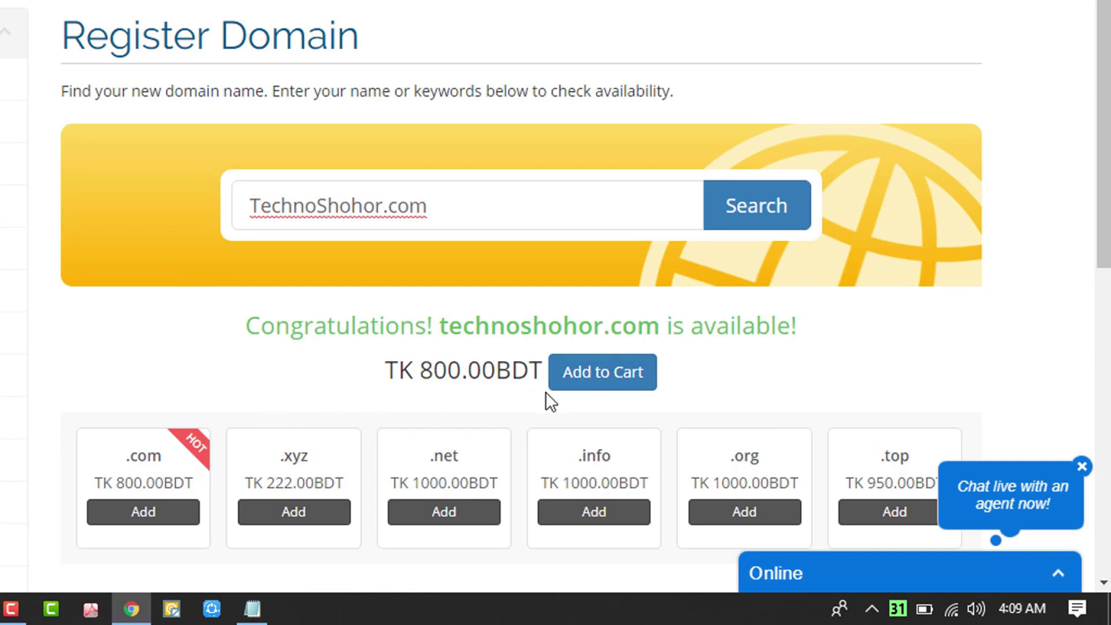
# Step: Add technoshohor.com to the cart with the DNS Management add-on, keep the default nameservers, and continue to the order review
pyautogui.click(575, 382)
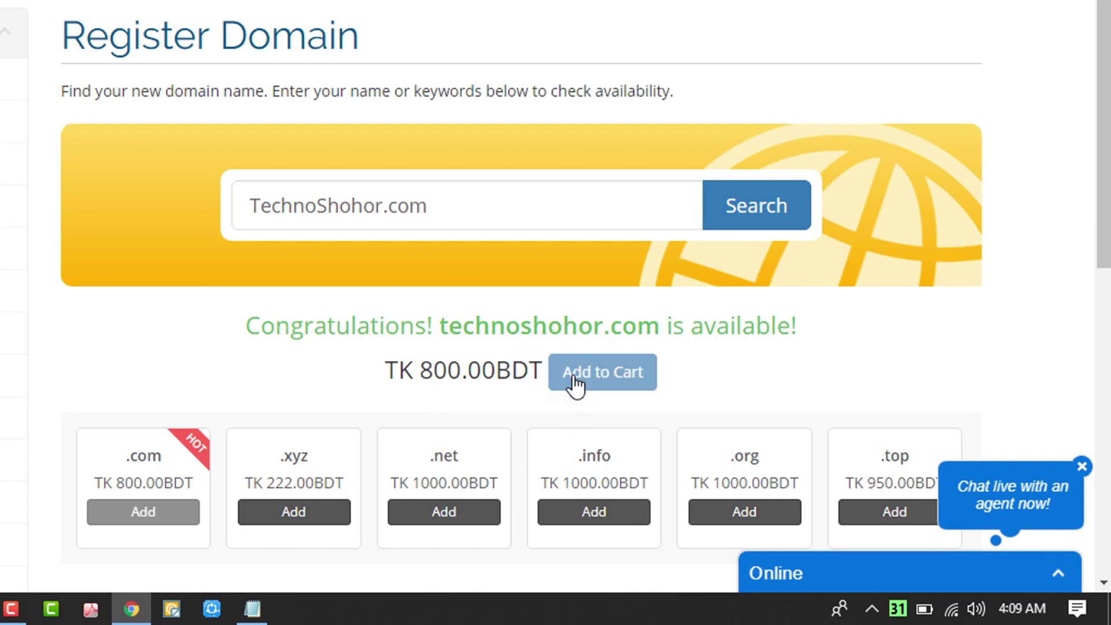
pyautogui.click(574, 383)
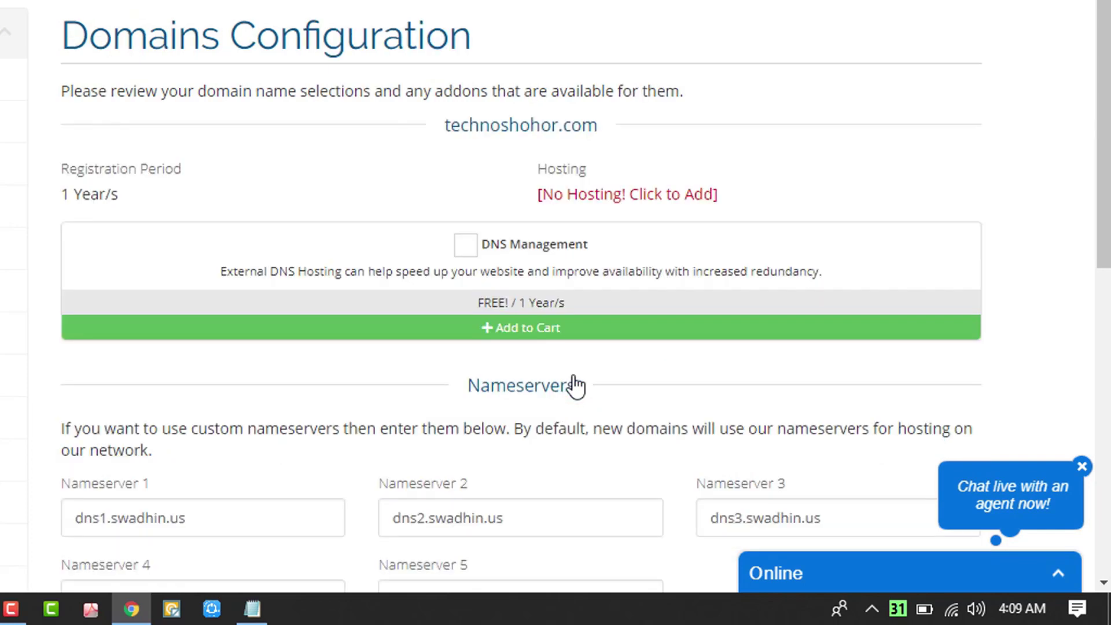
pyautogui.click(509, 325)
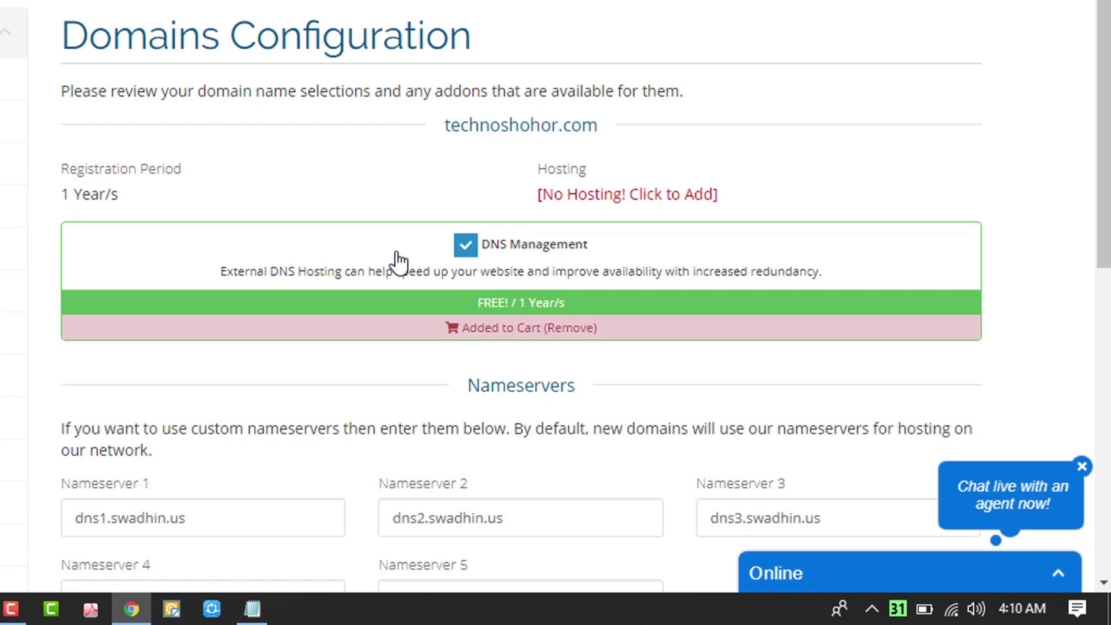
pyautogui.scroll(-2, 398, 261)
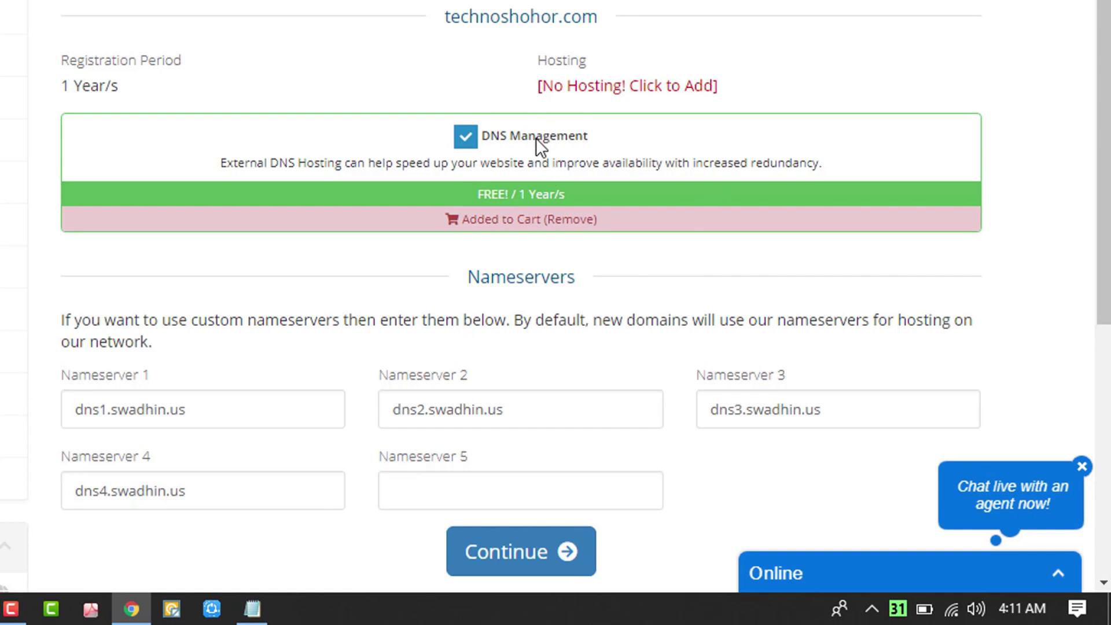
pyautogui.scroll(-5, 535, 137)
pyautogui.click(519, 226)
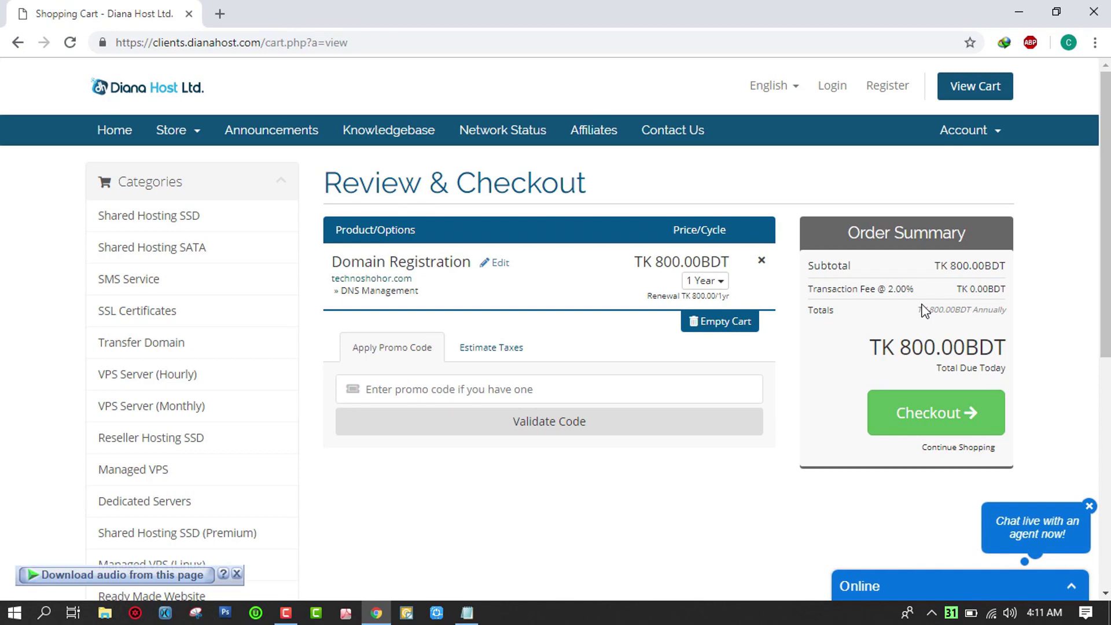
# Step: Check the currency choices available for the order in the shopping cart
pyautogui.scroll(-5, 922, 308)
pyautogui.scroll(2, 923, 304)
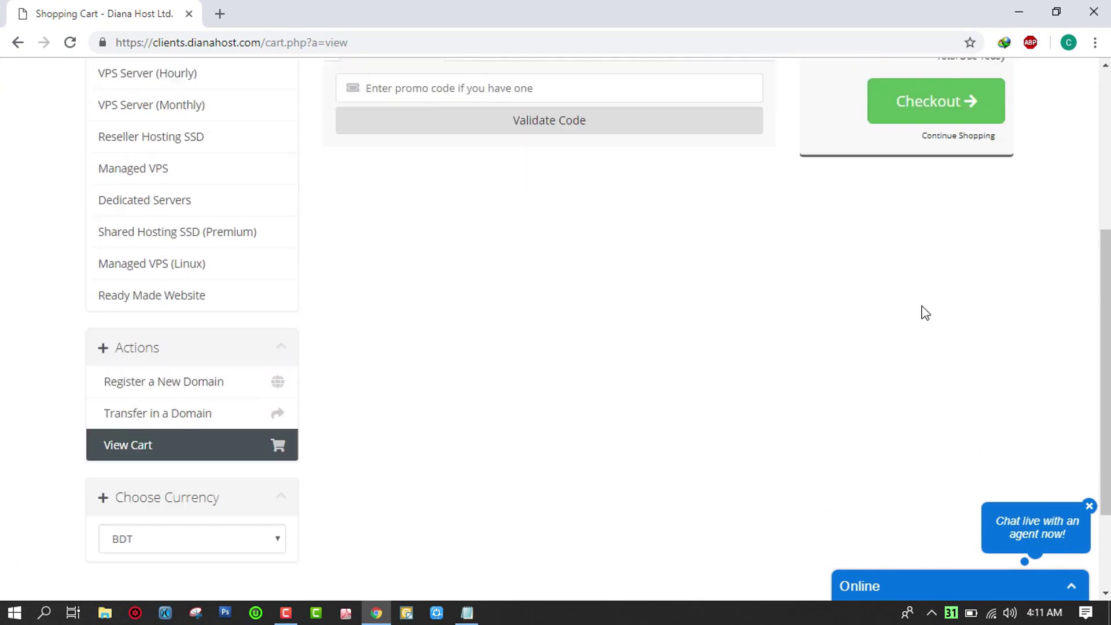
pyautogui.scroll(-3, 922, 313)
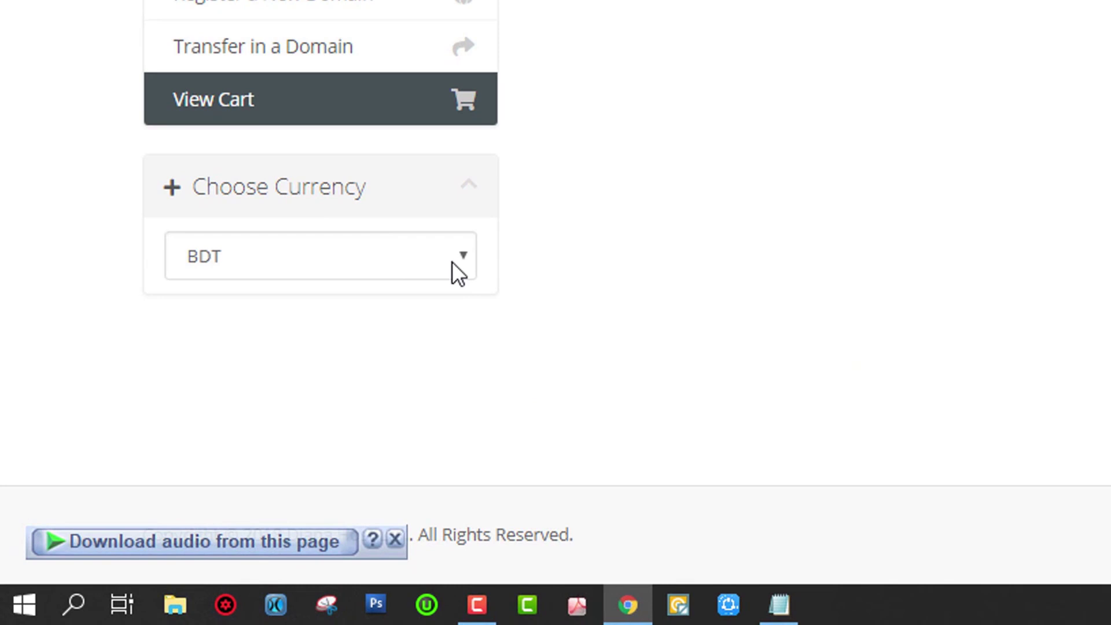
pyautogui.click(444, 268)
pyautogui.click(937, 354)
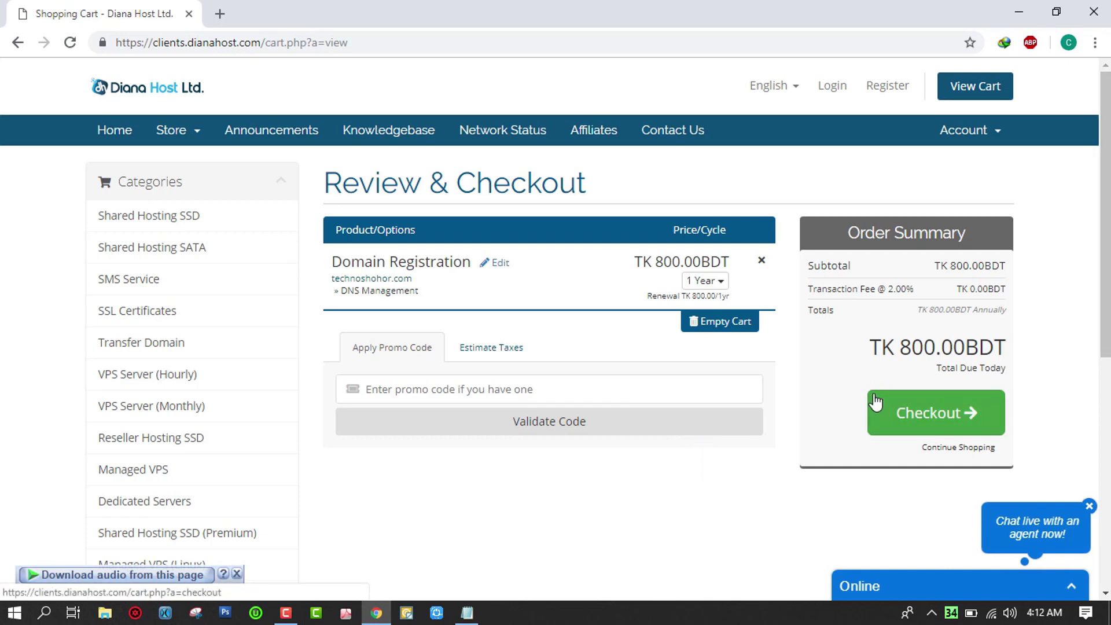
# Step: Open the checkout form and look through its personal, billing and additional information fields
pyautogui.click(944, 415)
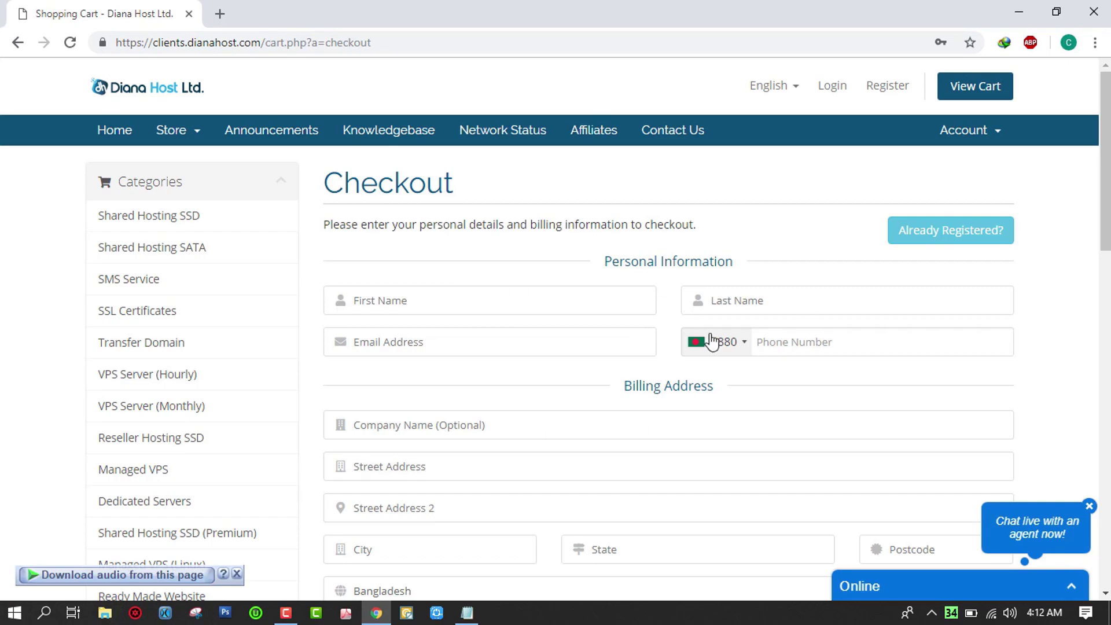
pyautogui.scroll(-6, 531, 402)
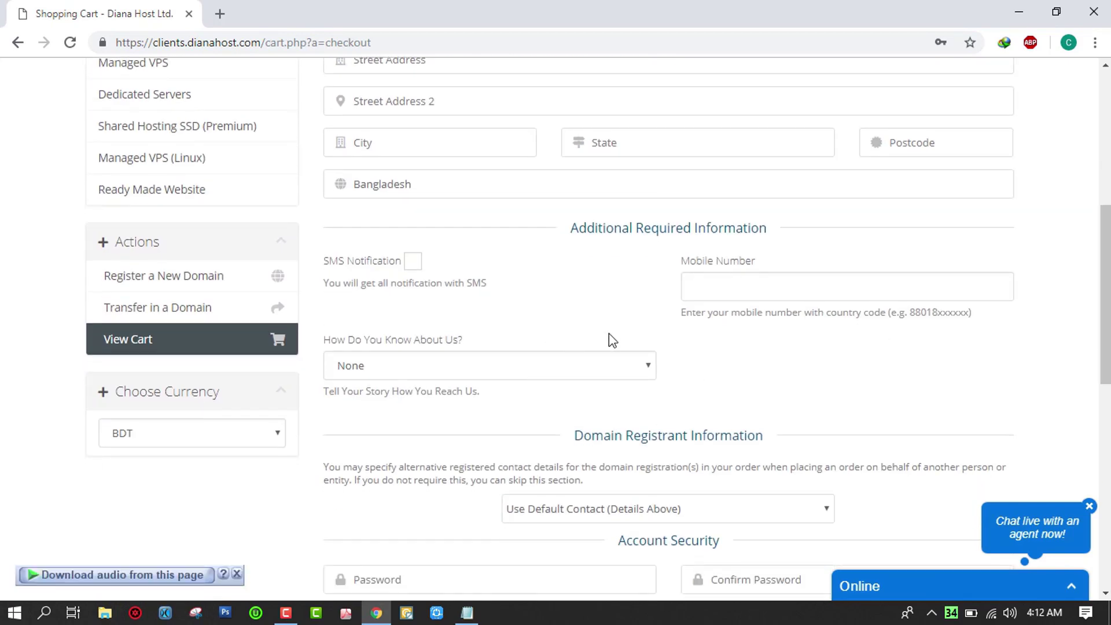
pyautogui.scroll(6, 486, 318)
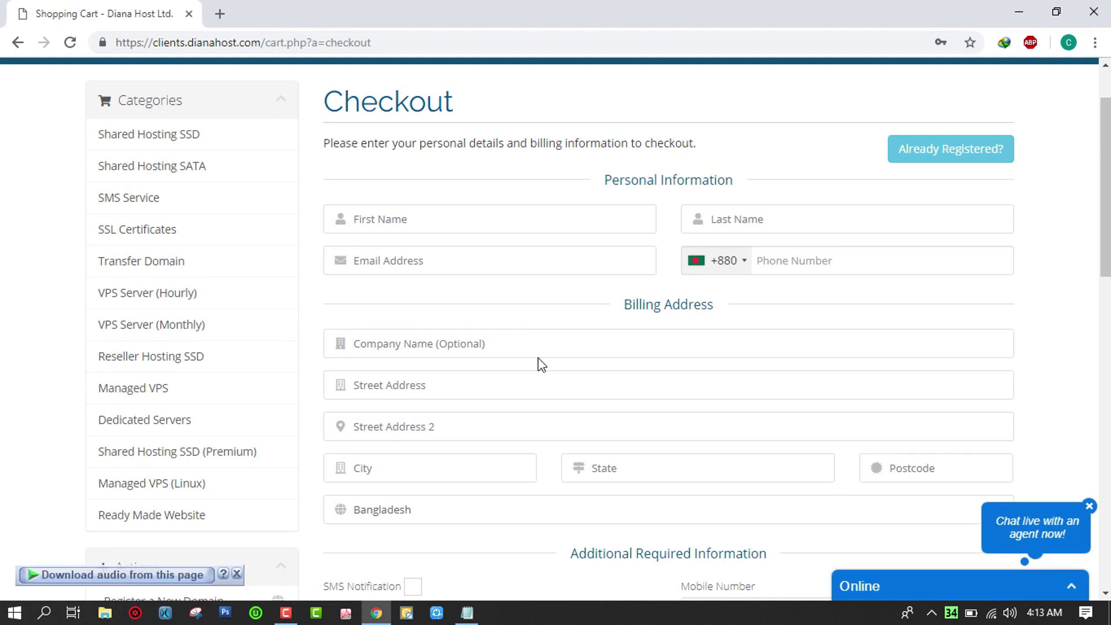
pyautogui.scroll(1, 540, 360)
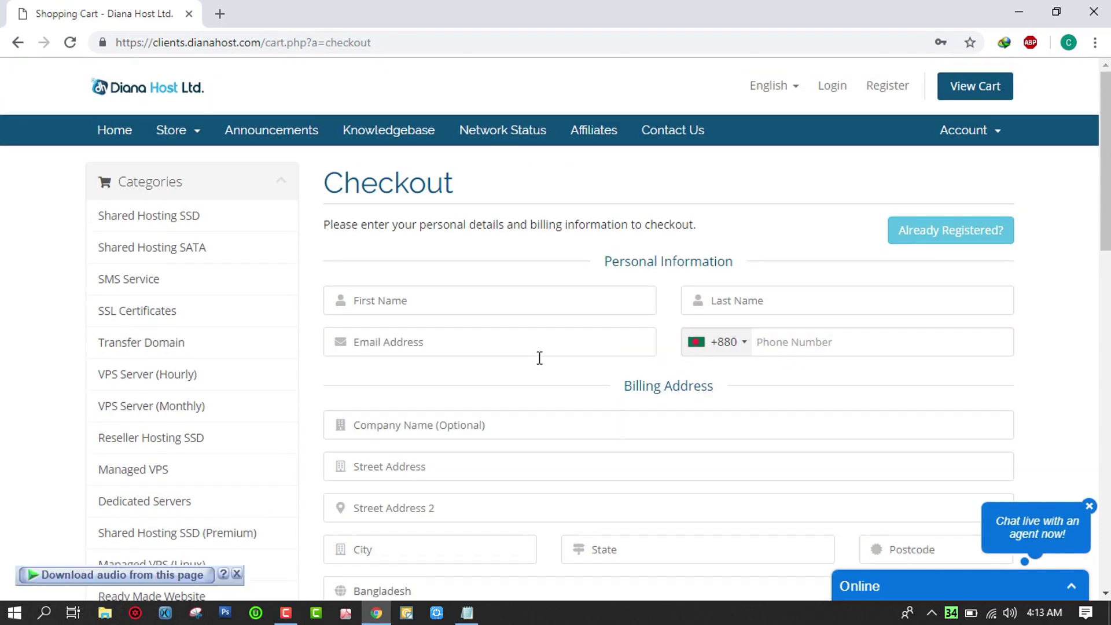
# Step: Log in to the existing client account with the prefilled credentials and the Remember Me option enabled
pyautogui.click(1005, 134)
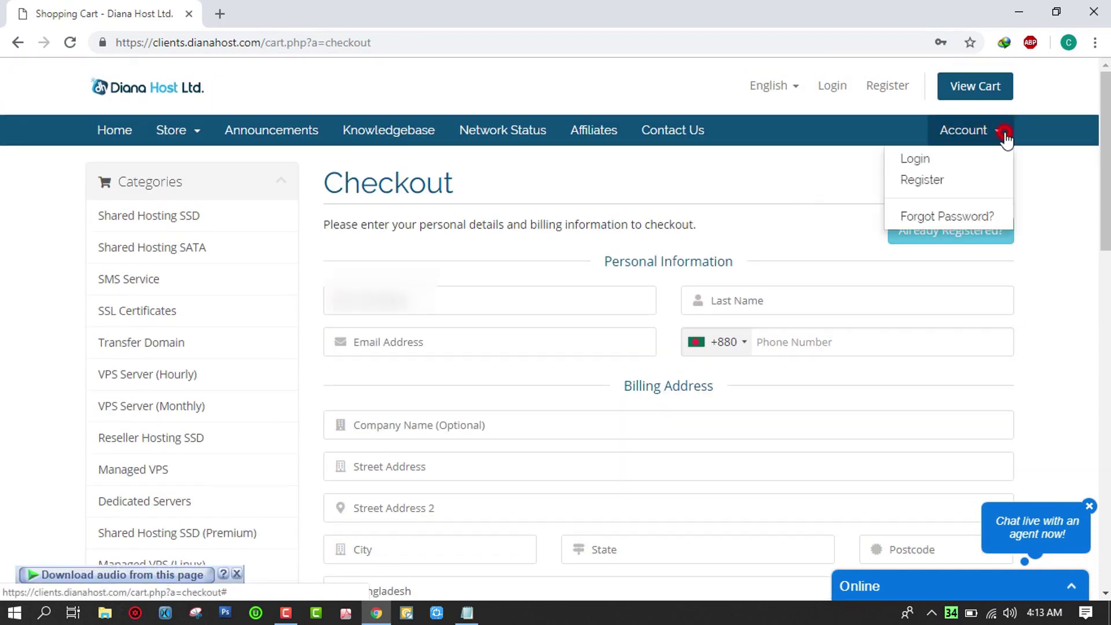
pyautogui.click(965, 167)
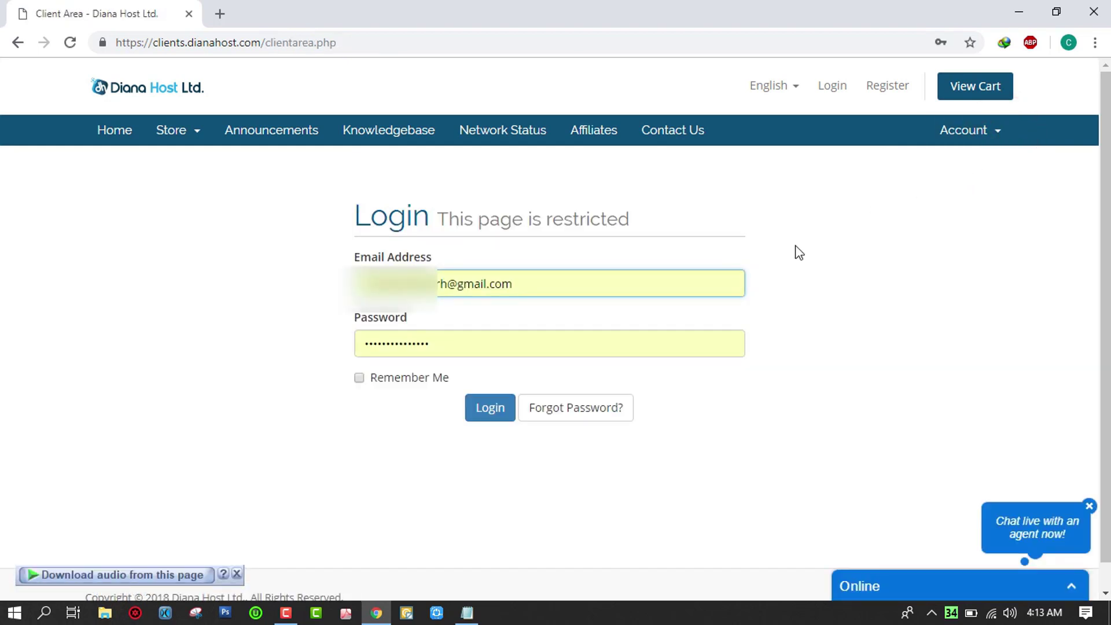
pyautogui.click(359, 379)
pyautogui.click(482, 404)
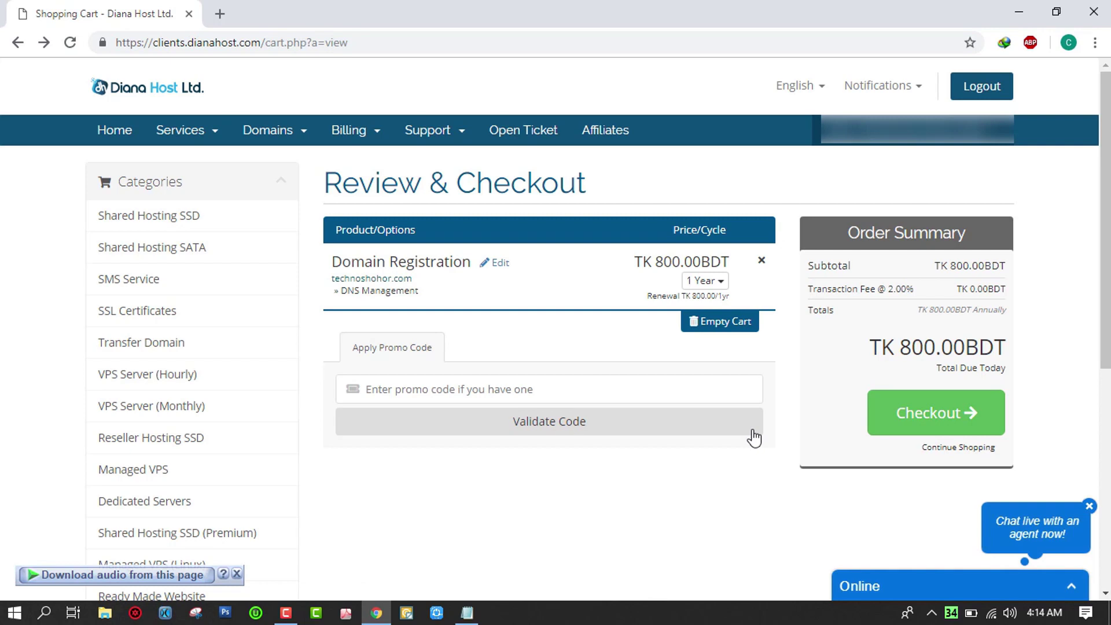
# Step: Proceed from the cart to checkout and review the account's prefilled billing details and the available payment methods
pyautogui.click(916, 431)
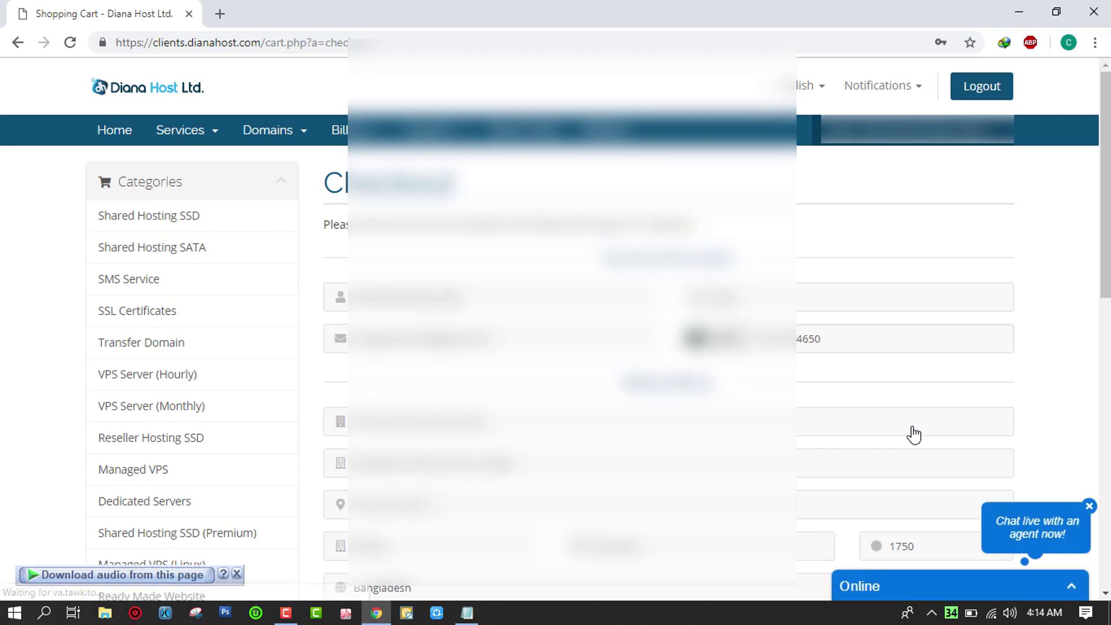
pyautogui.scroll(-1, 916, 433)
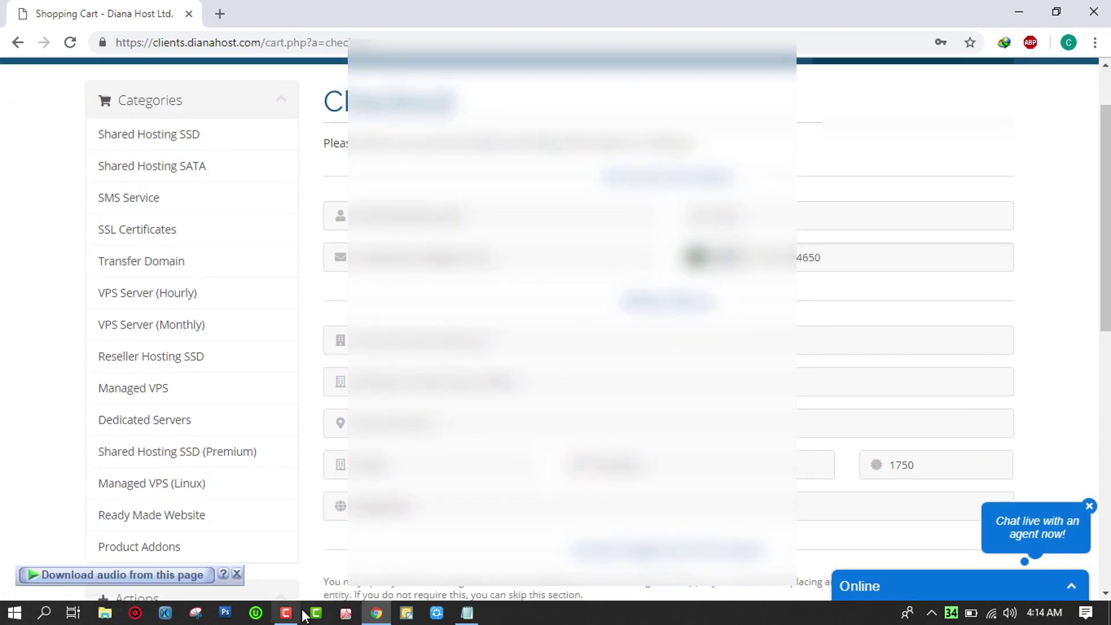
pyautogui.scroll(-2, 642, 498)
pyautogui.scroll(-1, 642, 498)
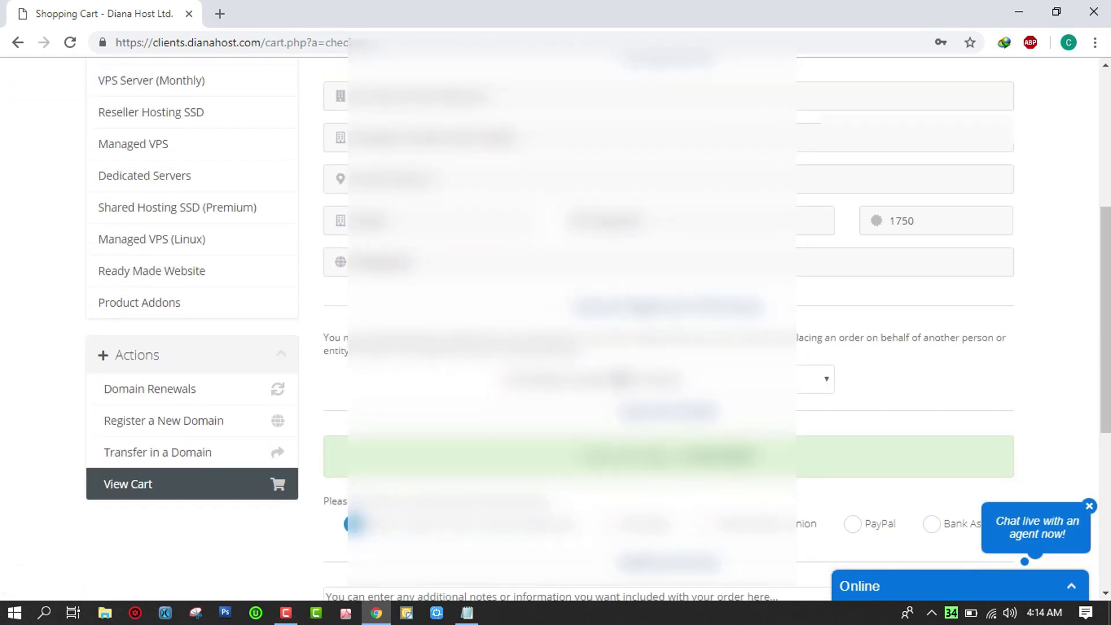
pyautogui.scroll(4, 643, 405)
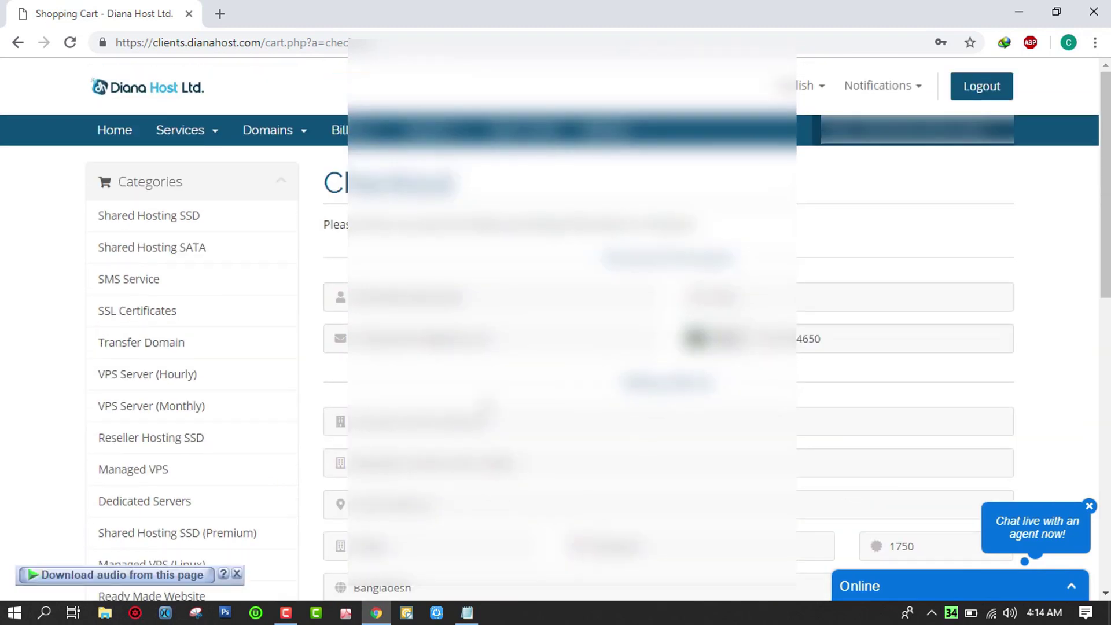
pyautogui.scroll(-2, 555, 324)
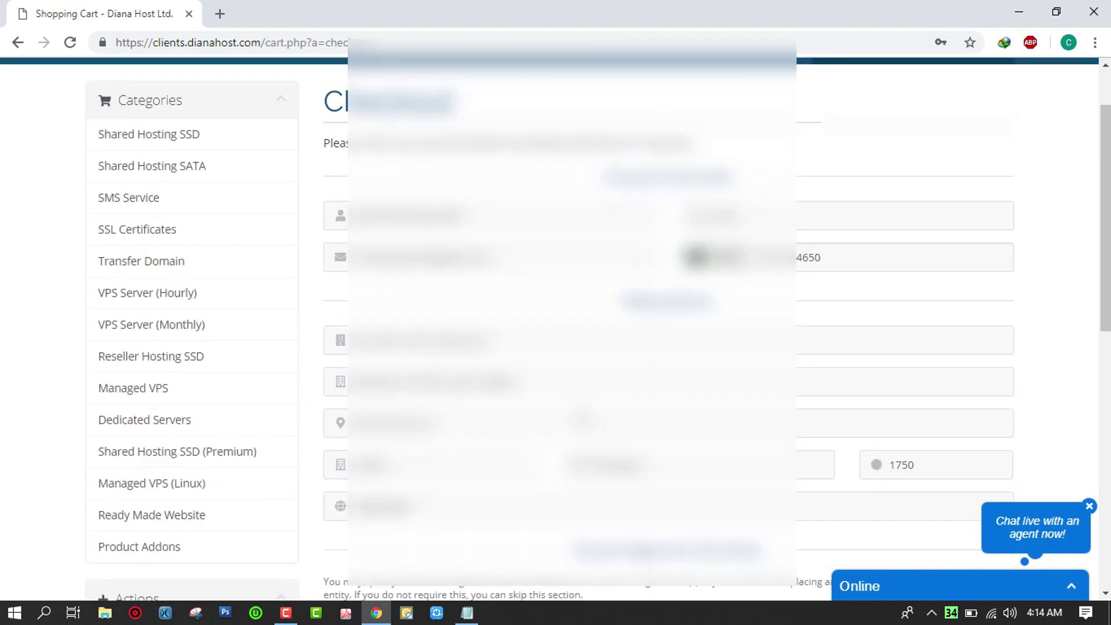
pyautogui.scroll(-3, 556, 324)
pyautogui.scroll(-4, 689, 343)
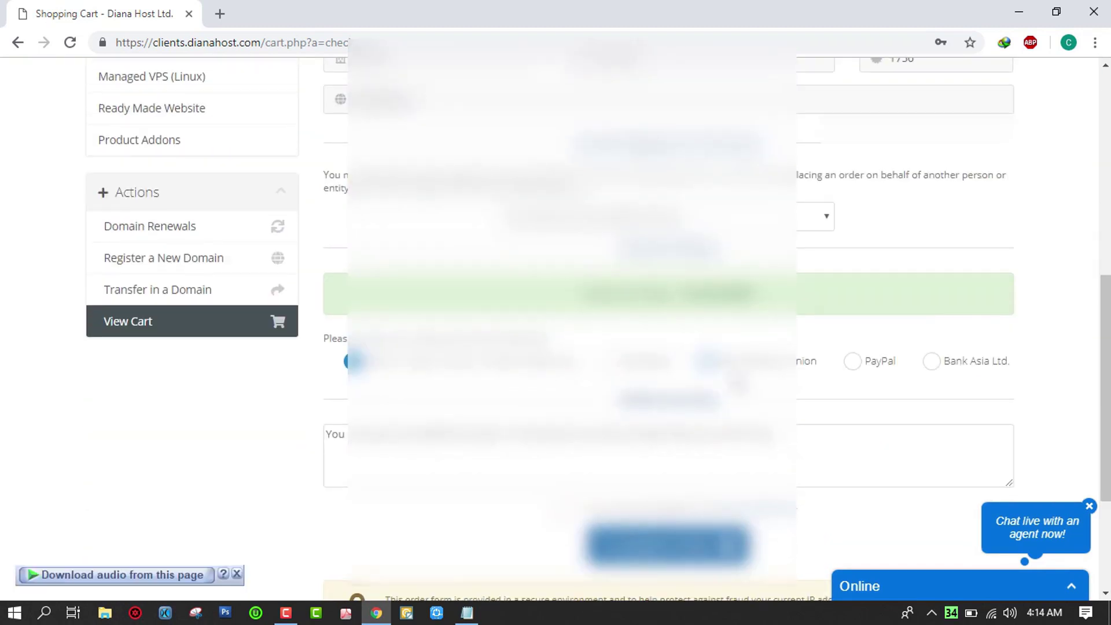
pyautogui.scroll(1, 689, 344)
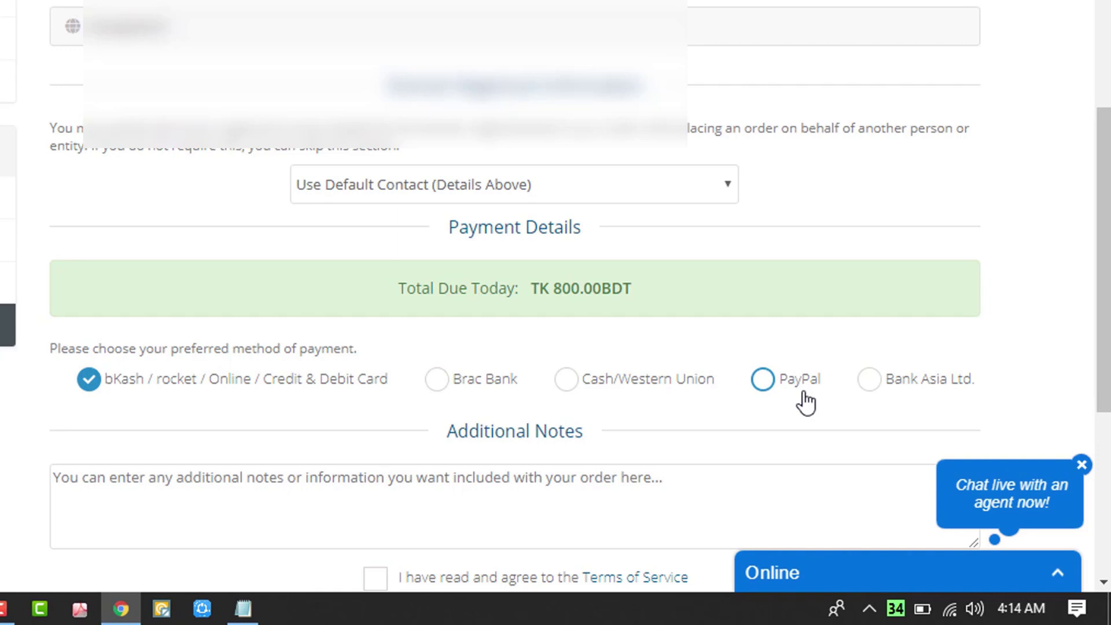
# Step: Agree to the Terms of Service and complete the order with the bKash / rocket / Online / Credit & Debit Card method
pyautogui.scroll(-2, 804, 403)
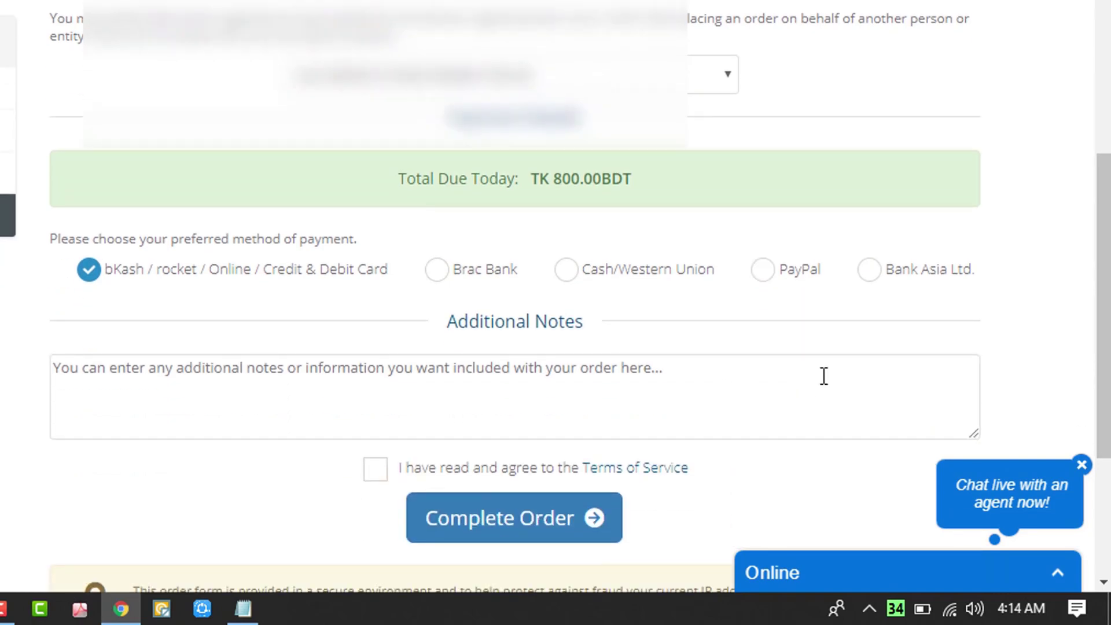
pyautogui.click(393, 469)
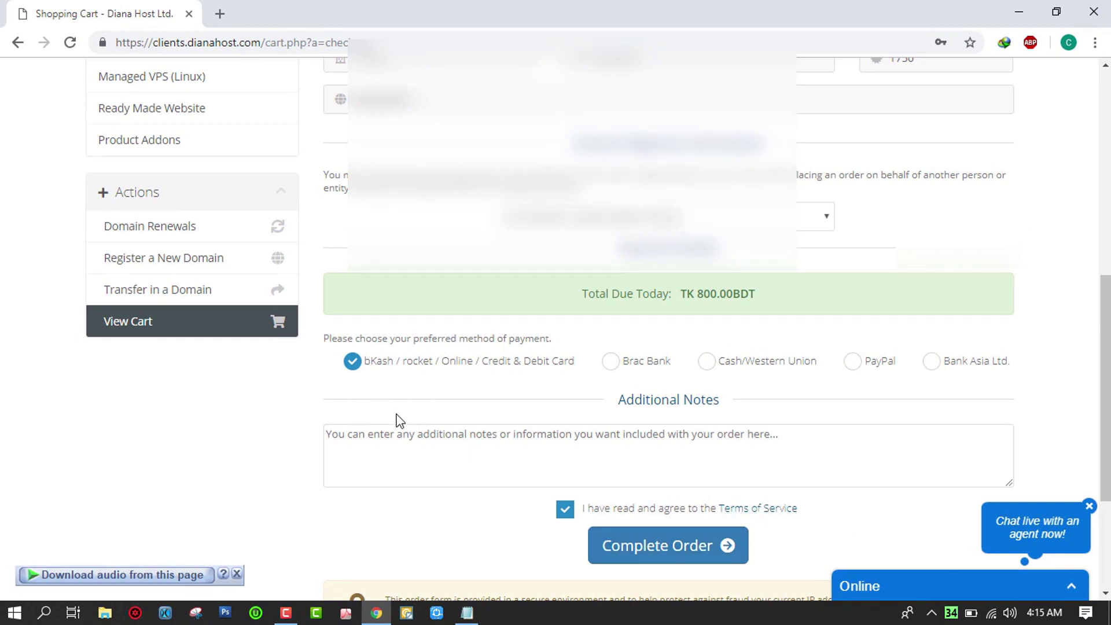
pyautogui.click(654, 546)
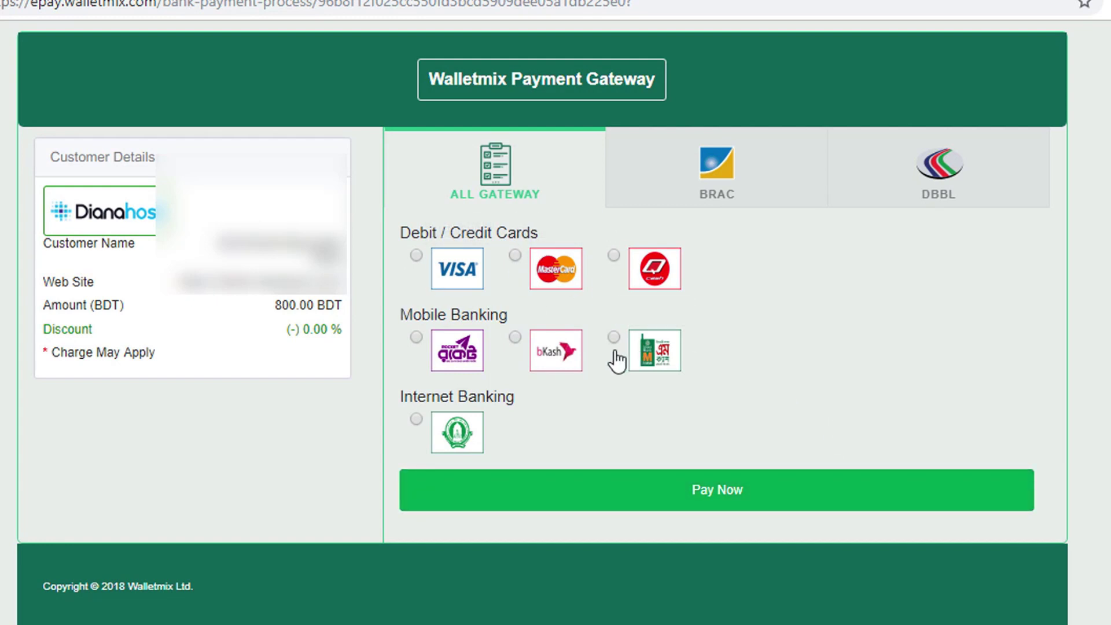
# Step: Choose bKash under Mobile Banking in the Walletmix gateway and proceed to its payment page
pyautogui.click(514, 337)
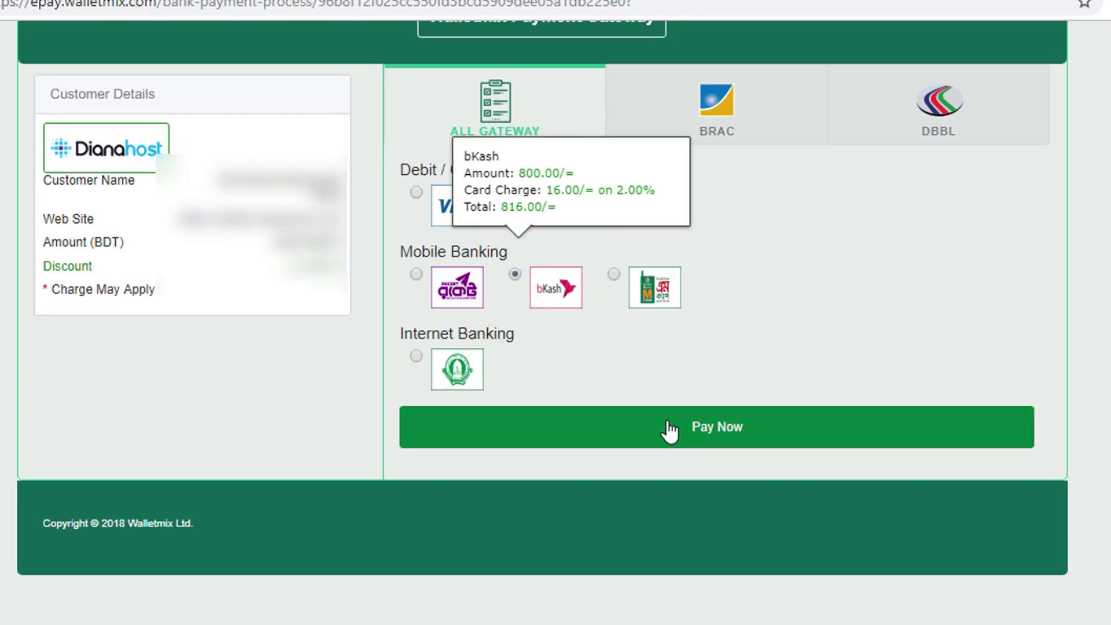
pyautogui.click(669, 430)
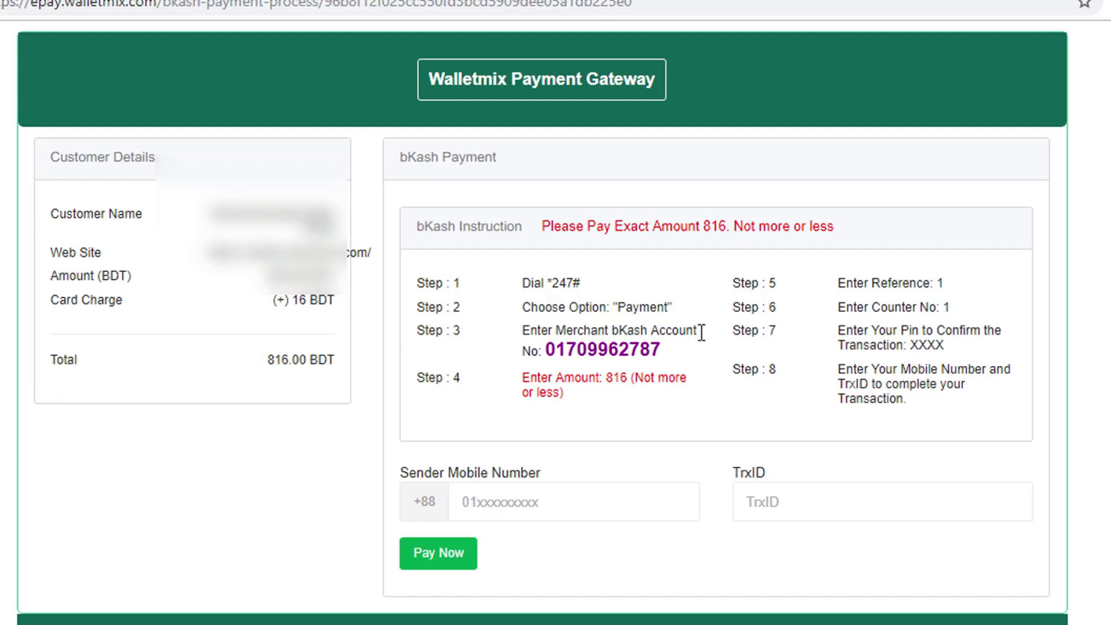
# Step: Fill in the sender's mobile number and the transaction ID for the bKash payment
pyautogui.click(509, 503)
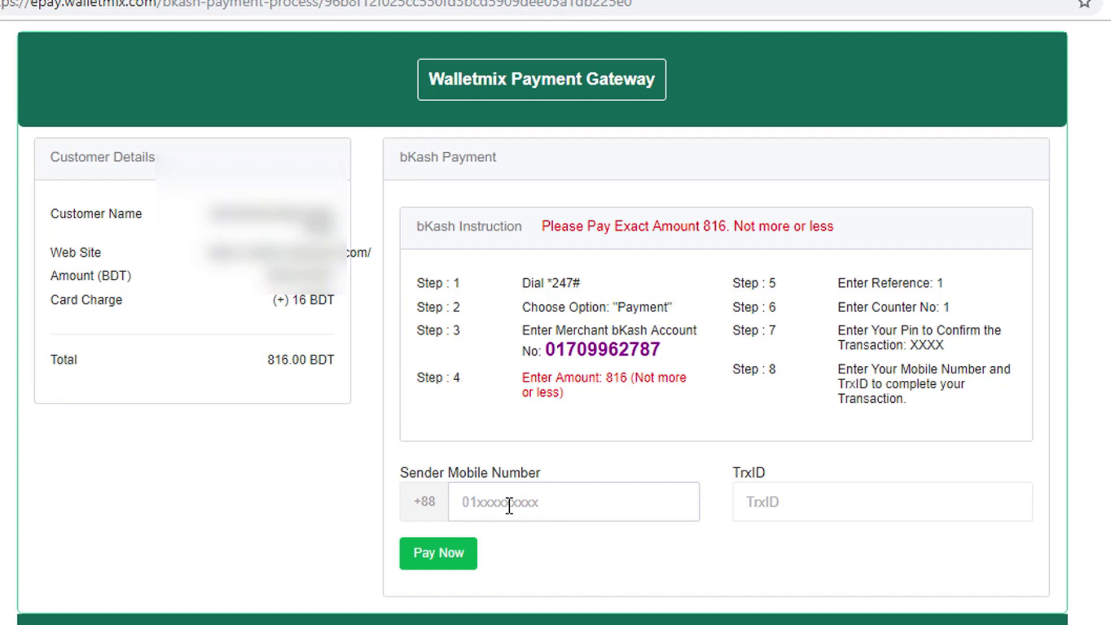
pyautogui.hotkey('ctrl', 'v')
pyautogui.click(763, 501)
pyautogui.click(533, 494)
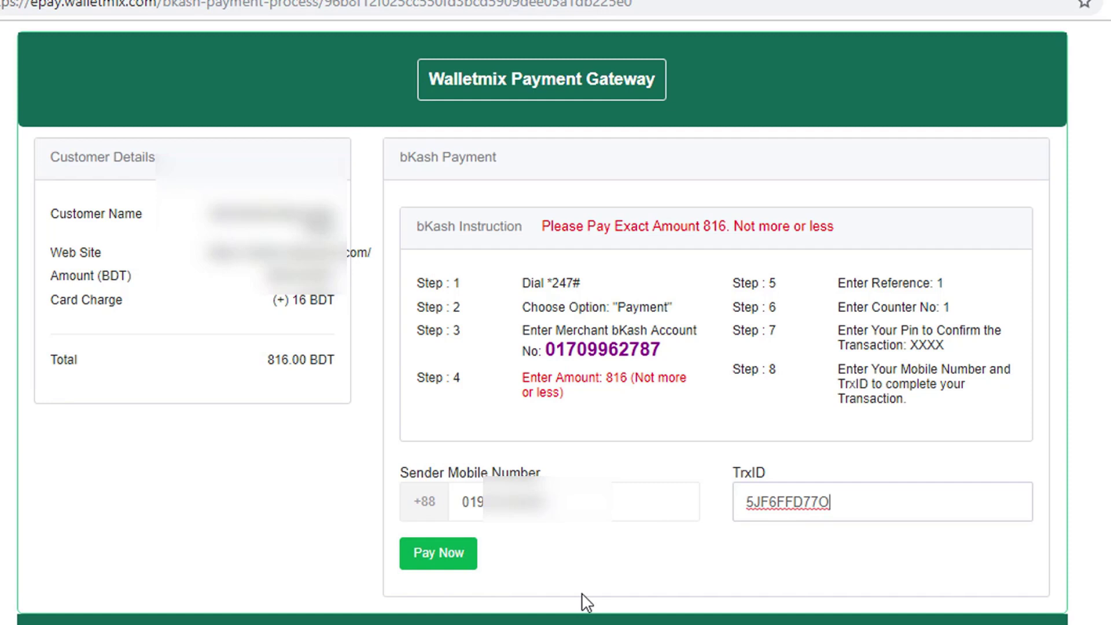
# Step: Submit the bKash payment in the Walletmix gateway with the entered sender number and transaction ID
pyautogui.click(455, 556)
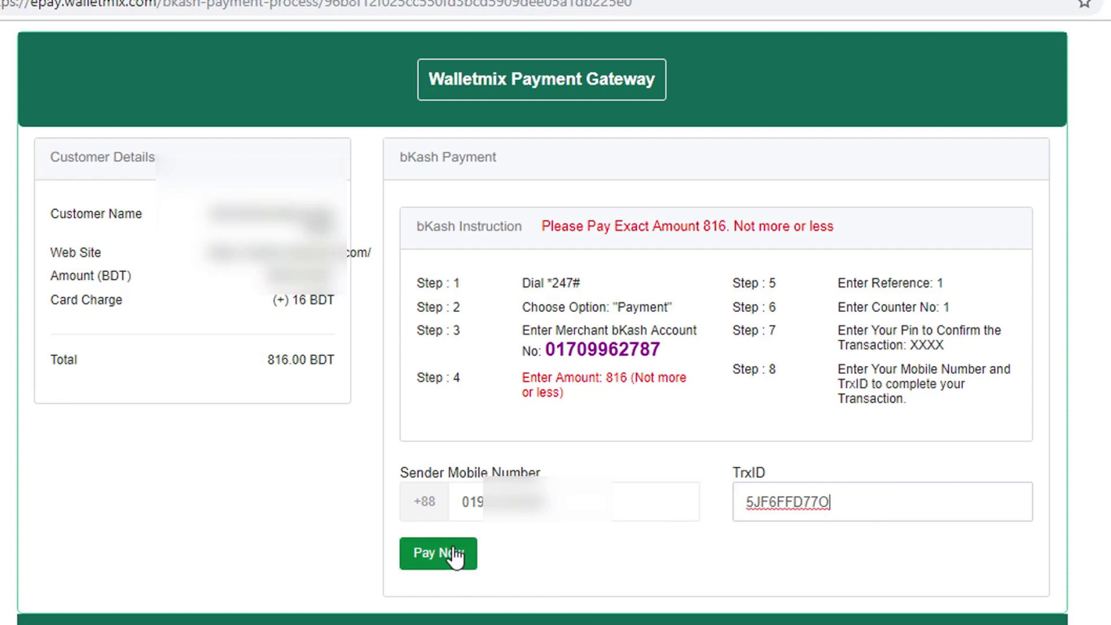
pyautogui.click(455, 556)
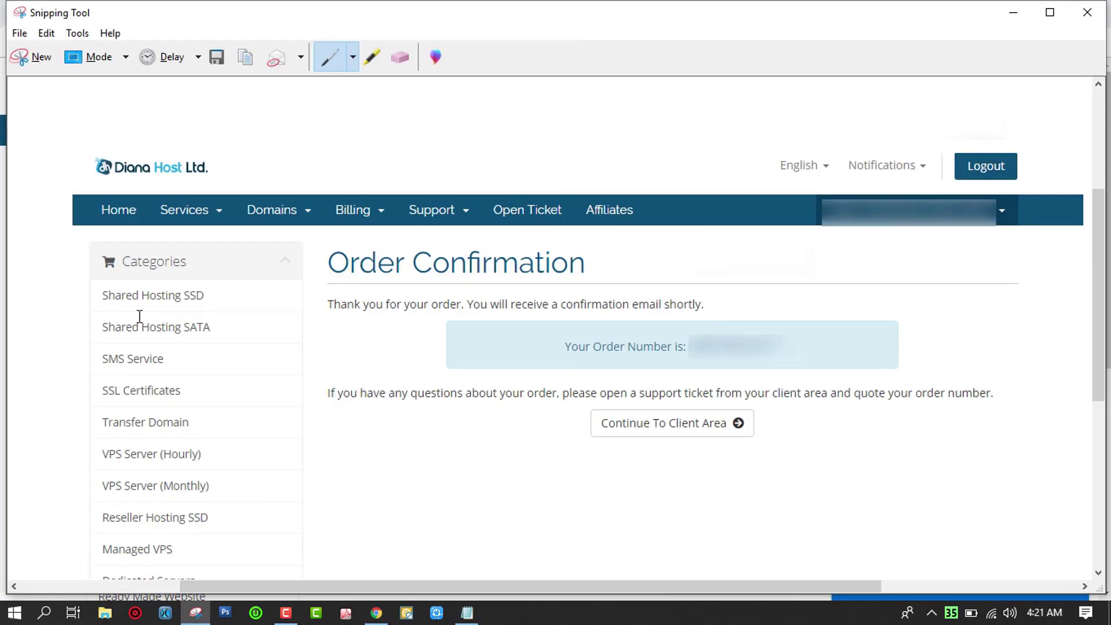
# Step: Close the Snipping Tool capture and continue from the order confirmation to the client area's list of domains
pyautogui.click(1086, 11)
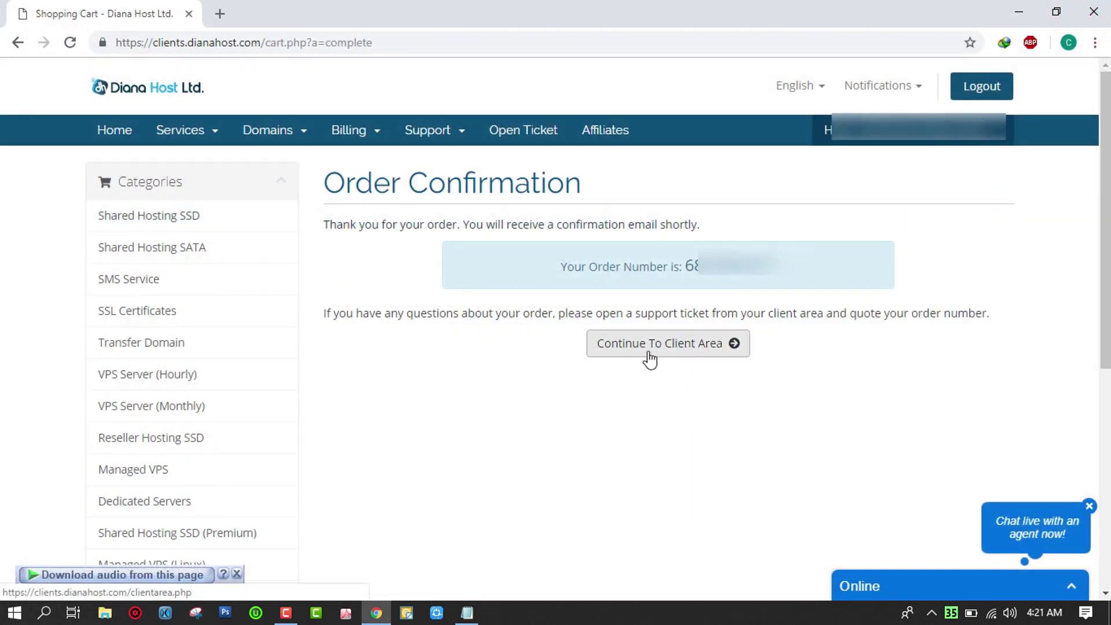
pyautogui.click(650, 359)
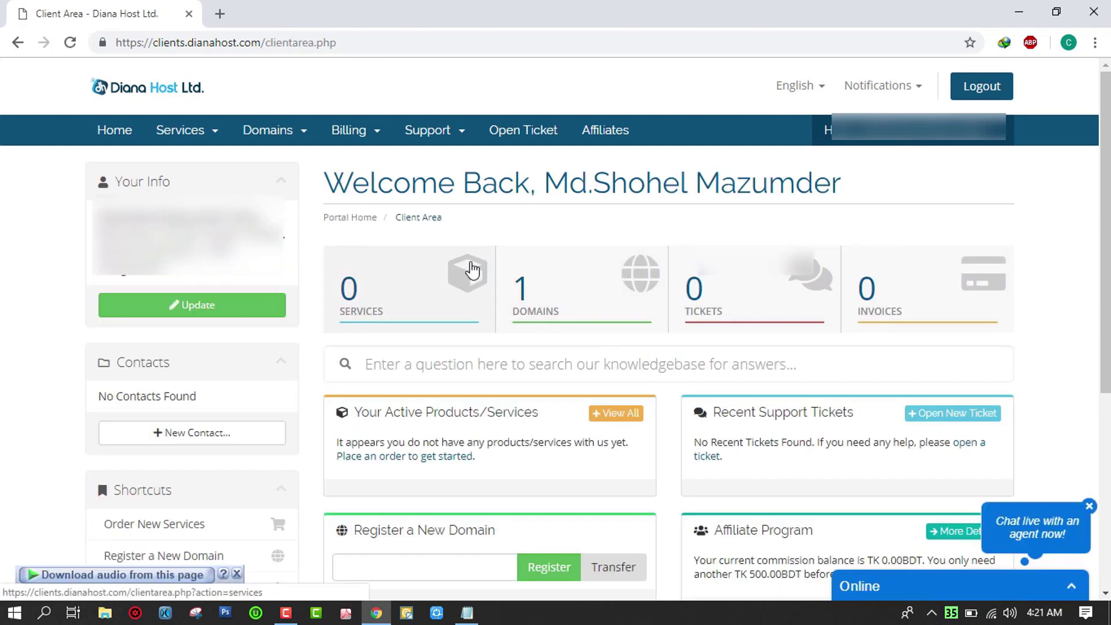
pyautogui.click(582, 311)
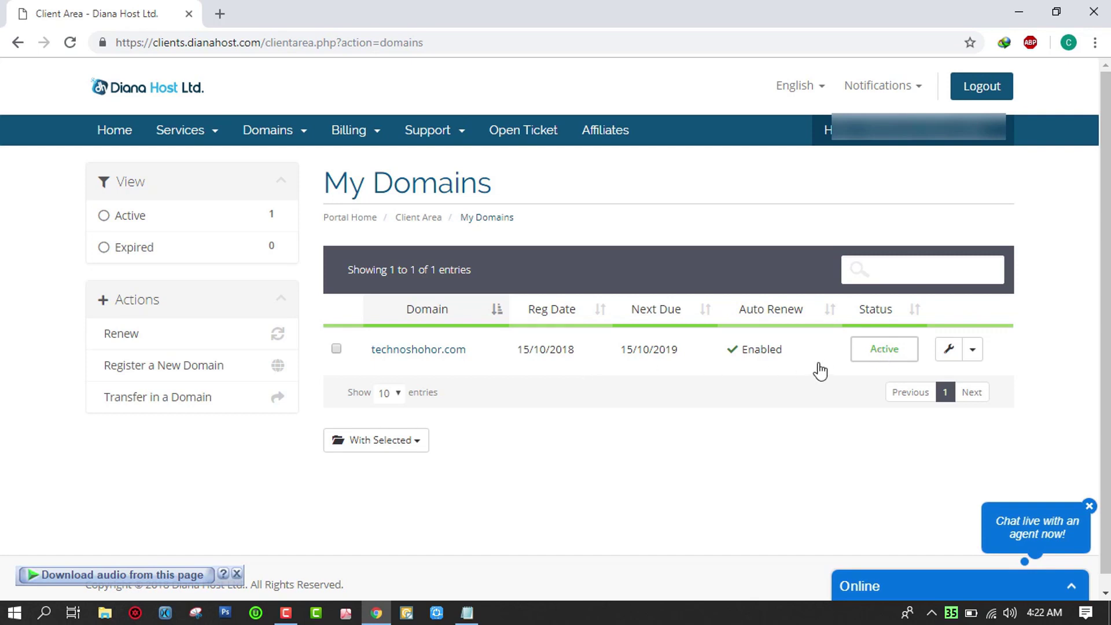
# Step: View the technoshohor.com website from the My Domains list, compare it with its domain entry, and close the site's page
pyautogui.click(868, 353)
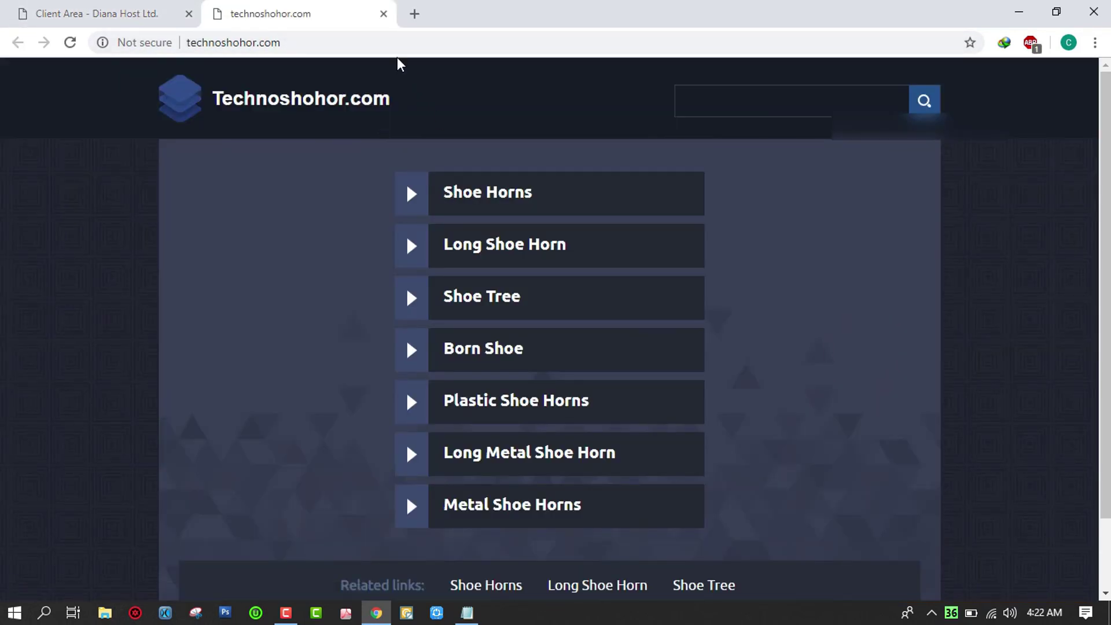
pyautogui.click(119, 15)
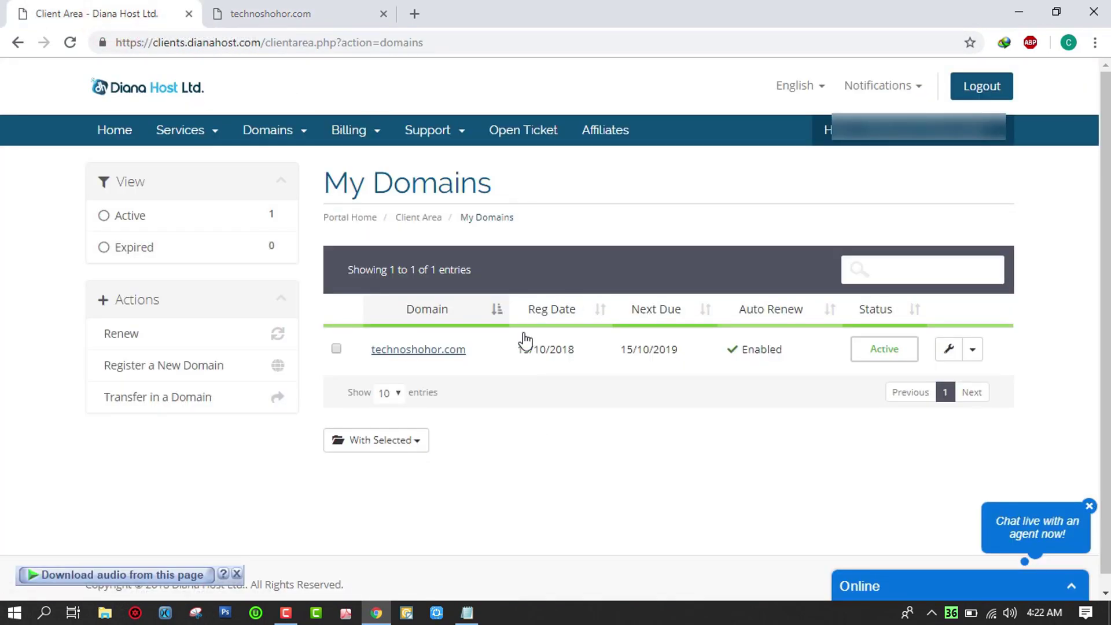
pyautogui.click(290, 9)
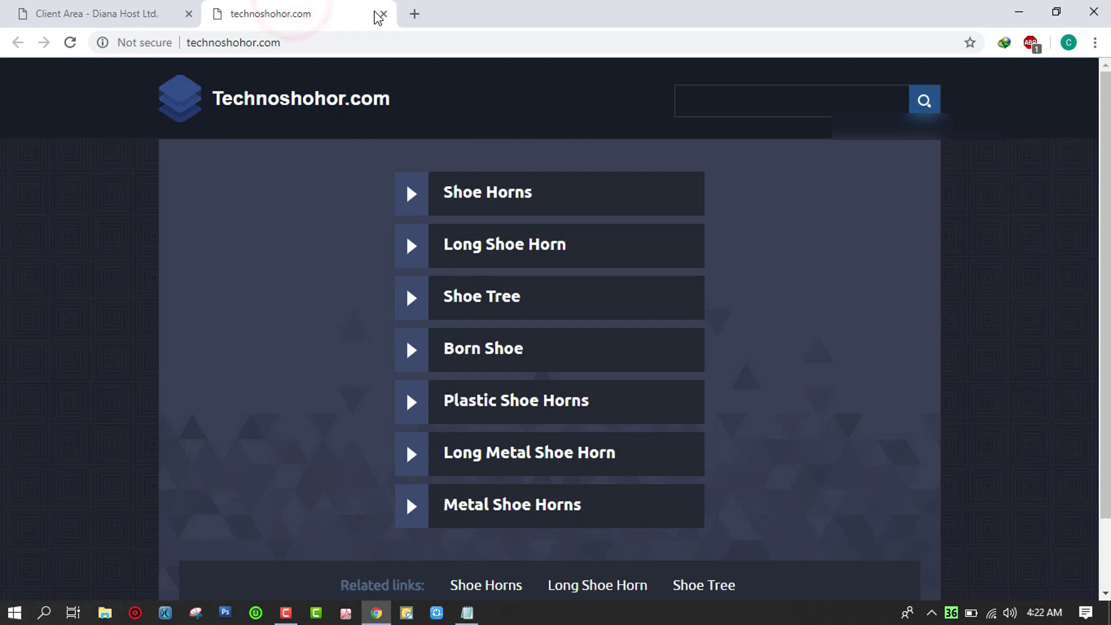
pyautogui.click(382, 14)
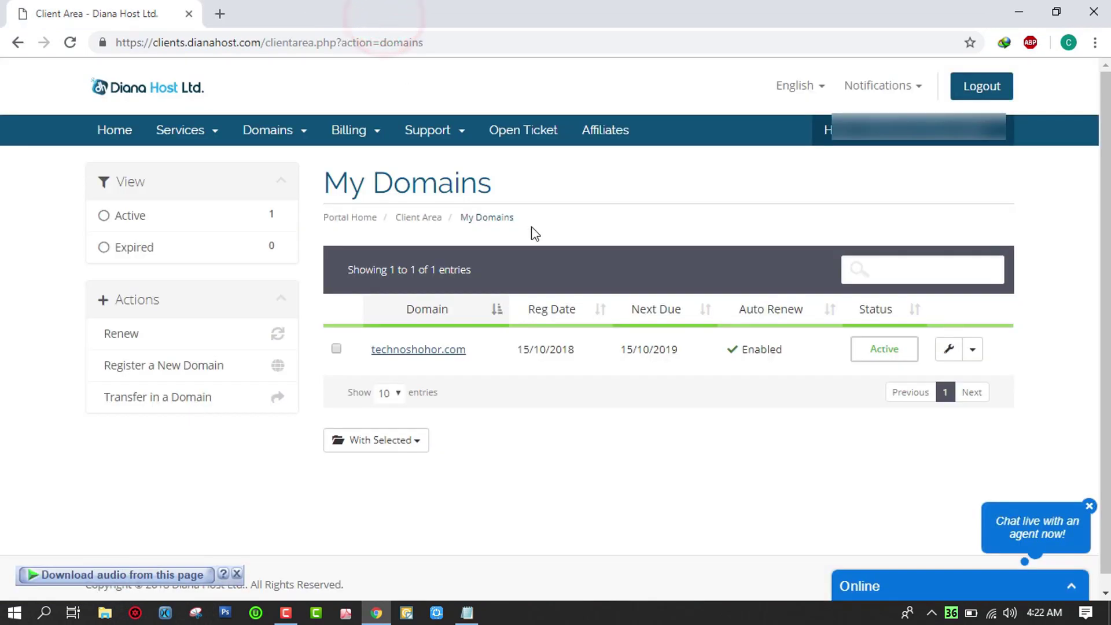